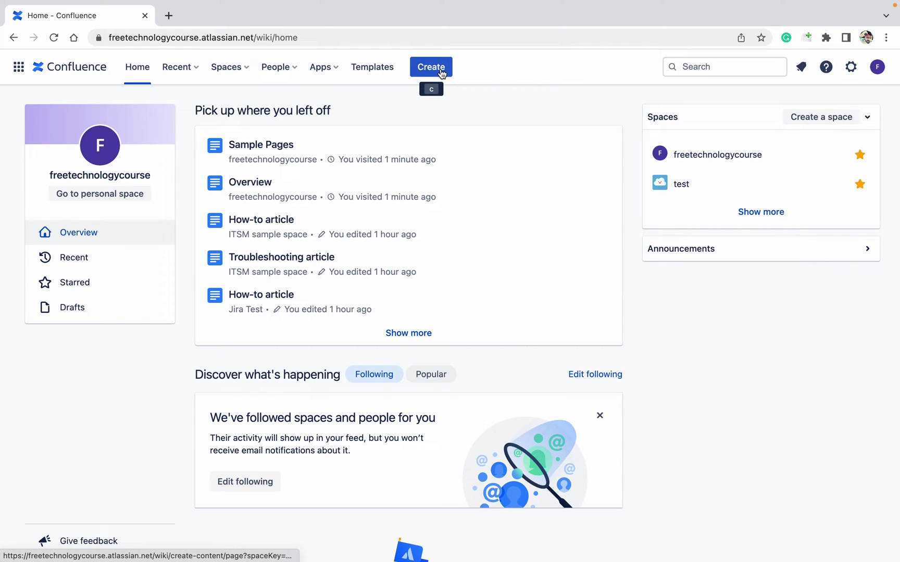
Create a Blank space named 'Test space', keeping default permissions.
{"action": "left_click", "coordinate": [238, 69]}
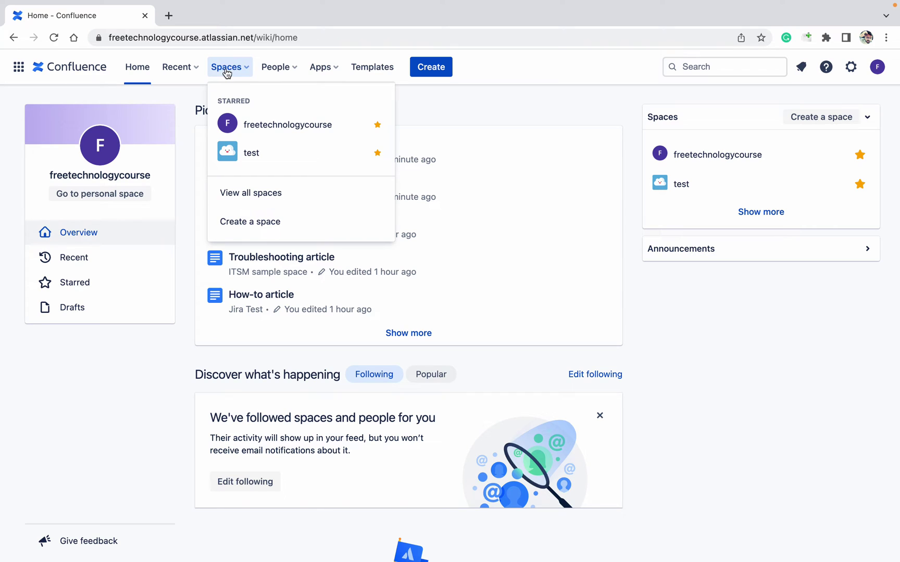
{"action": "left_click", "coordinate": [245, 225]}
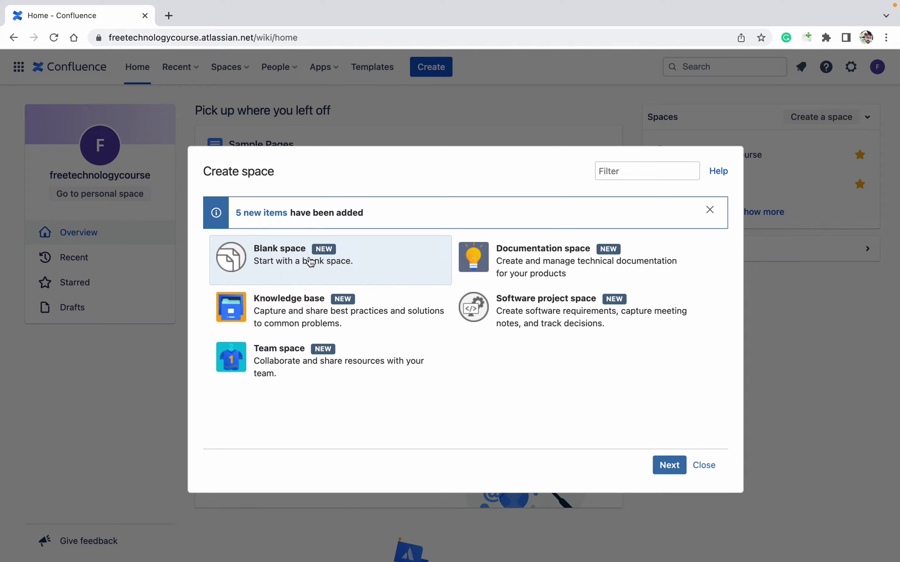
{"action": "left_click", "coordinate": [673, 465]}
{"action": "left_click", "coordinate": [397, 217]}
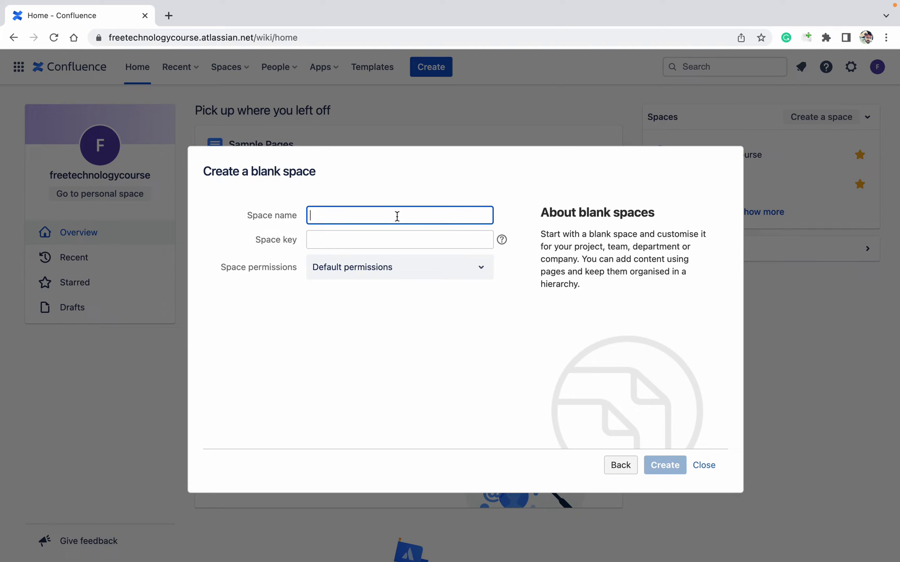
{"action": "type", "text": "Test s"}
{"action": "type", "text": "pace"}
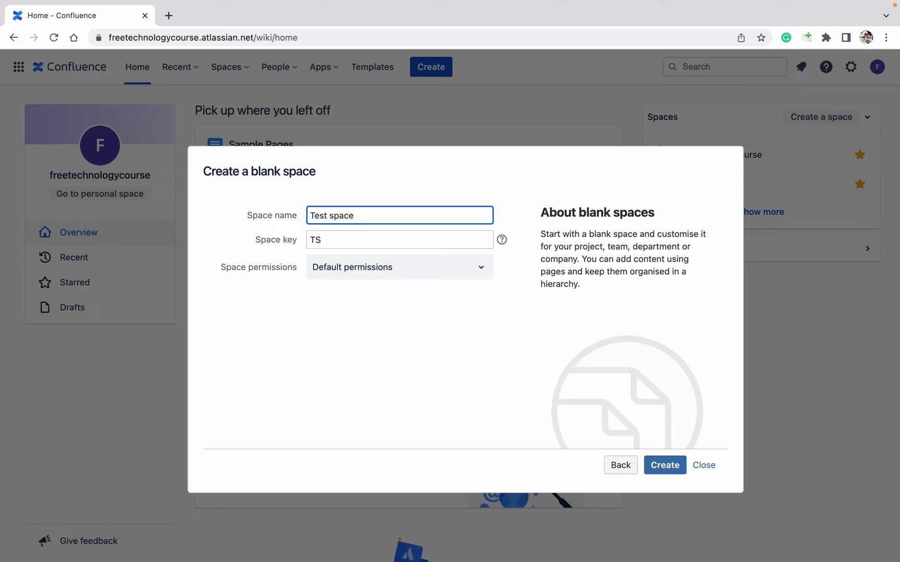
{"action": "left_click", "coordinate": [368, 265]}
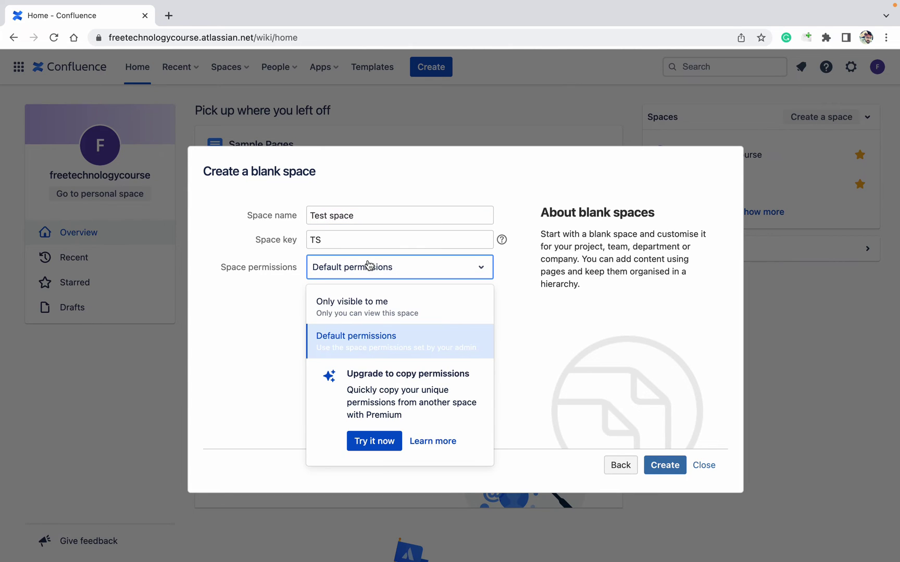
{"action": "left_click", "coordinate": [543, 321]}
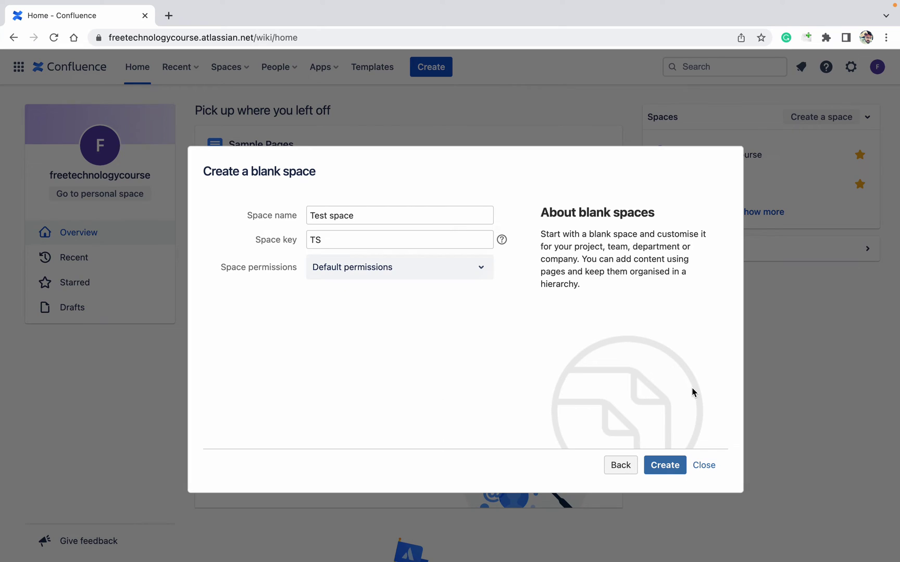
{"action": "left_click", "coordinate": [664, 467]}
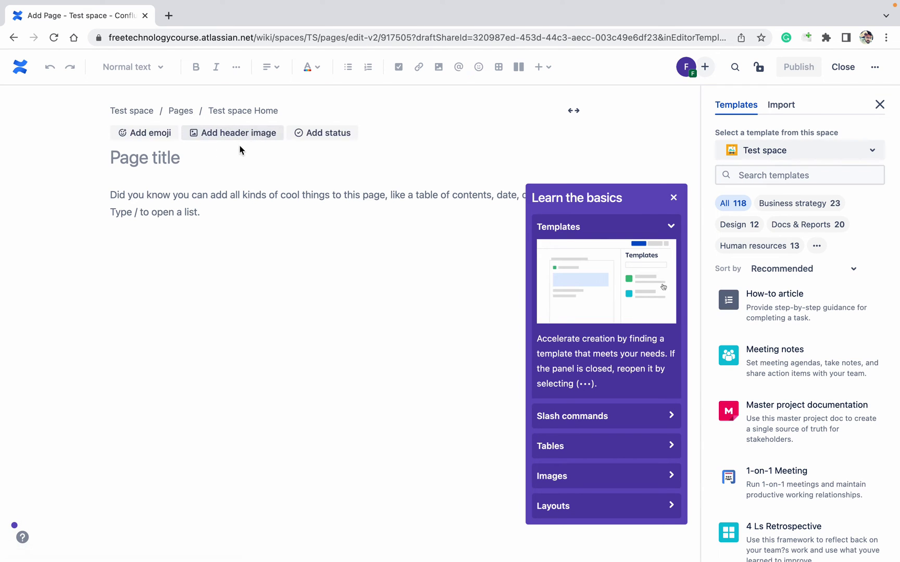
{"action": "mouse_move", "coordinate": [226, 168]}
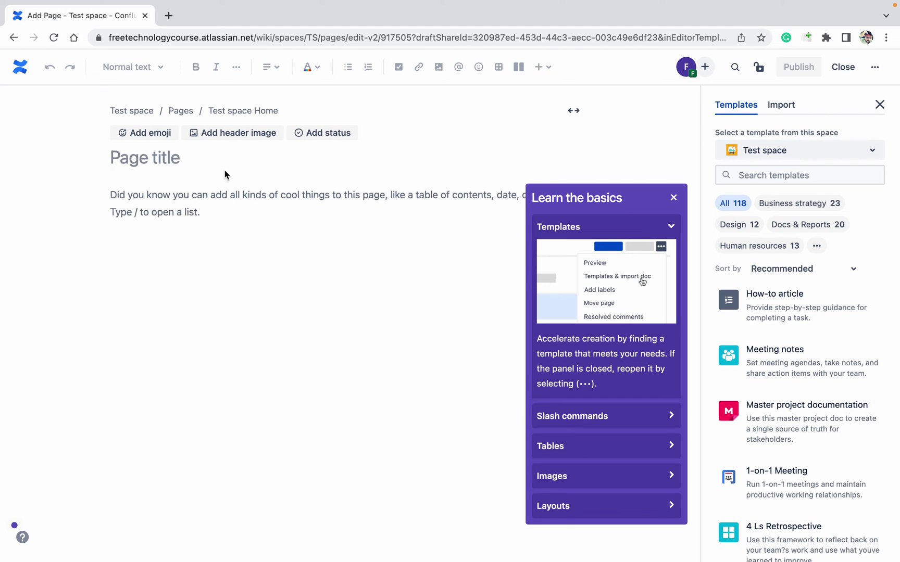
{"action": "type", "text": "test pa"}
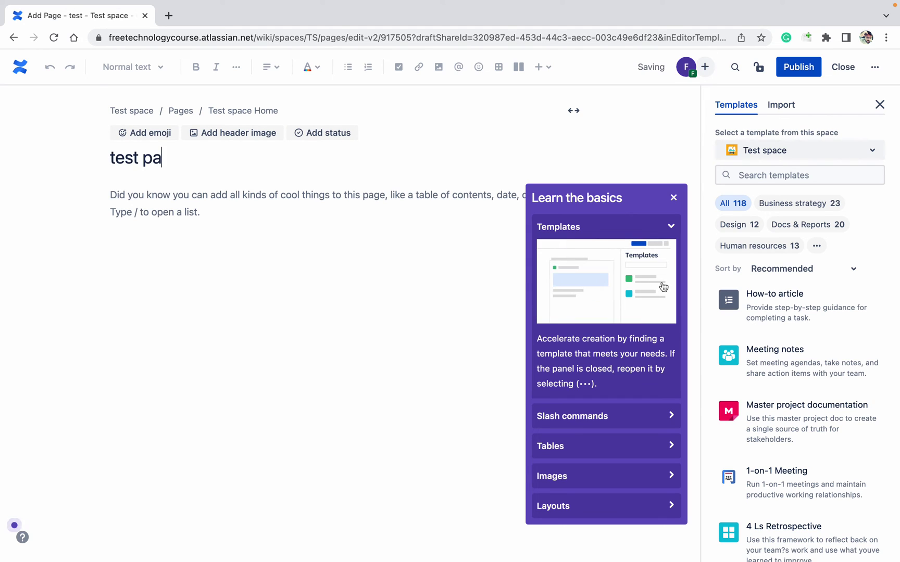
{"action": "type", "text": "ge"}
Confirm the title 'test page', switch to full width, and dismiss the Learn the basics panel.
{"action": "key", "text": "Return"}
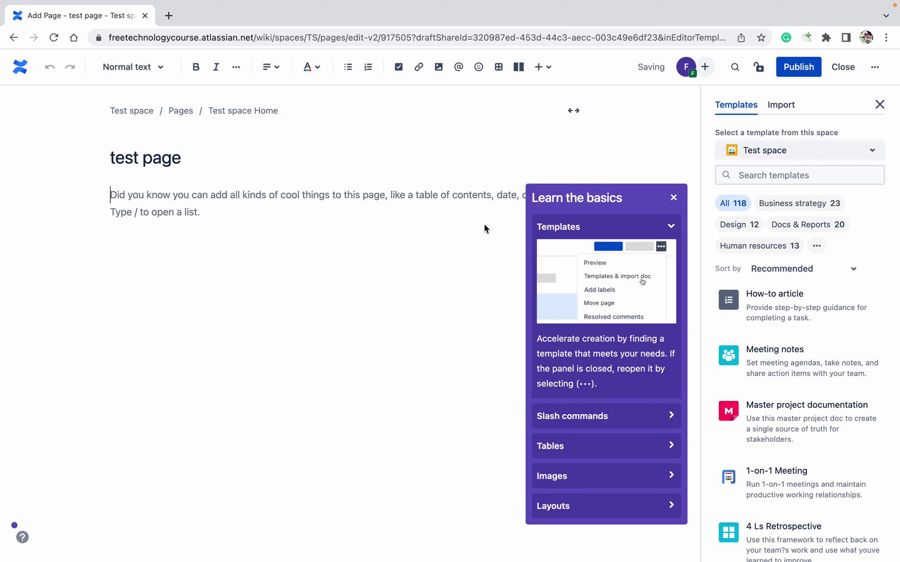
{"action": "left_click", "coordinate": [577, 111]}
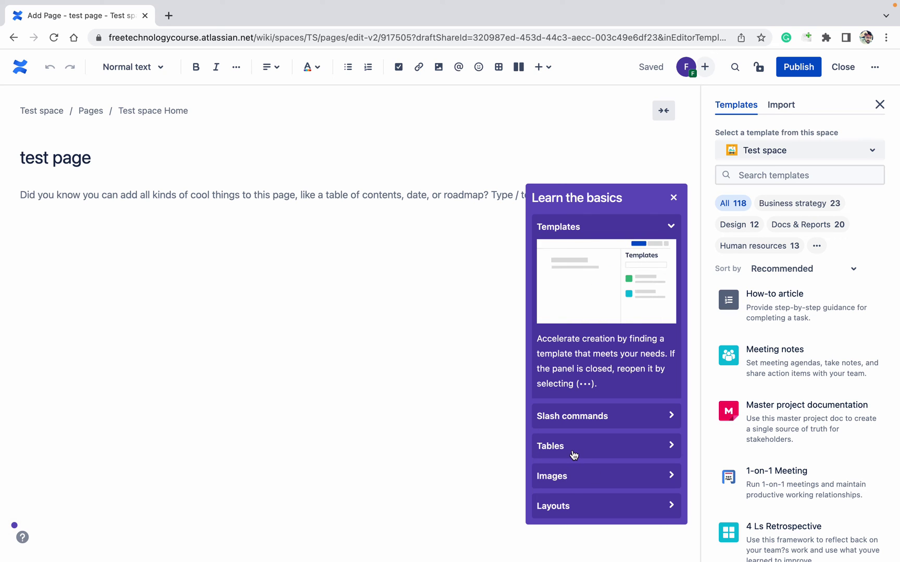
{"action": "left_click", "coordinate": [674, 198]}
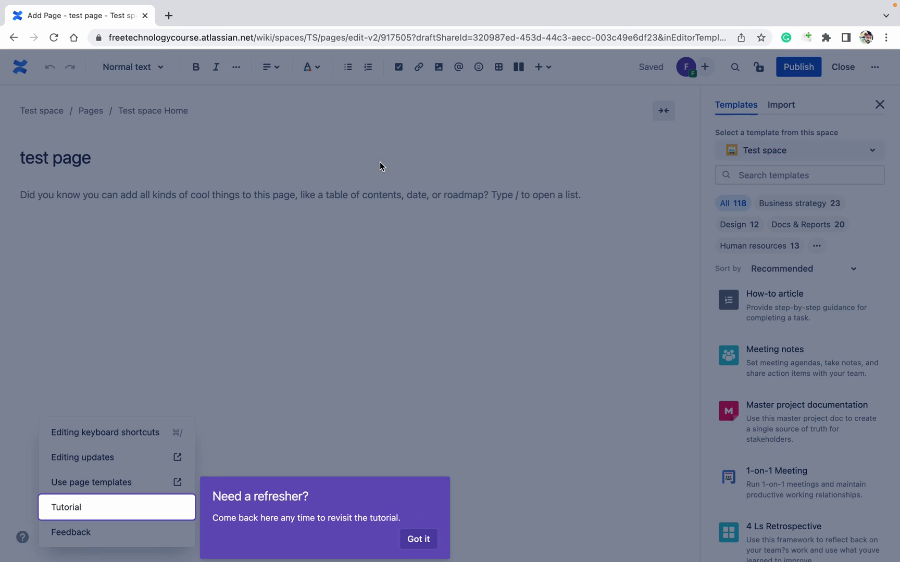
{"action": "left_click", "coordinate": [427, 542]}
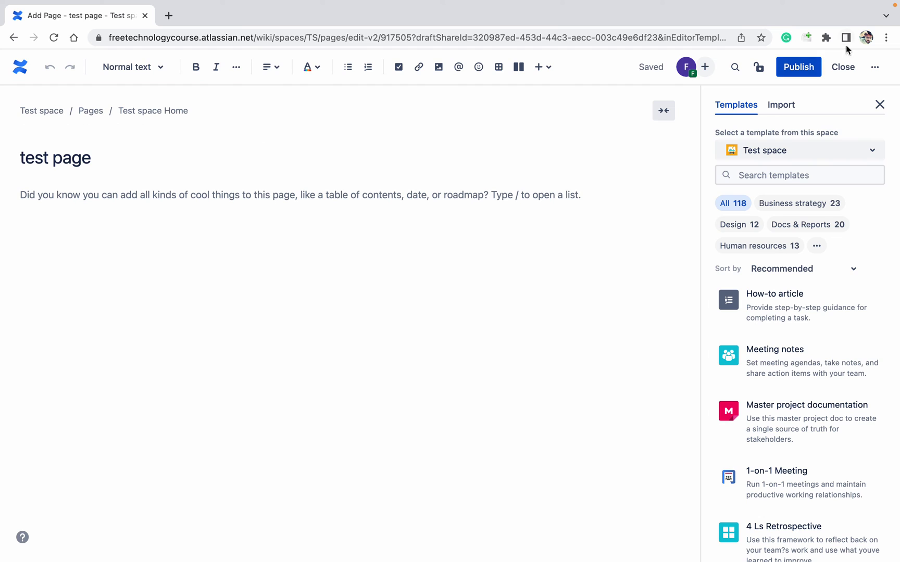
Publish 'test page' and check the Spaces menu lists Test space.
{"action": "left_click", "coordinate": [806, 68]}
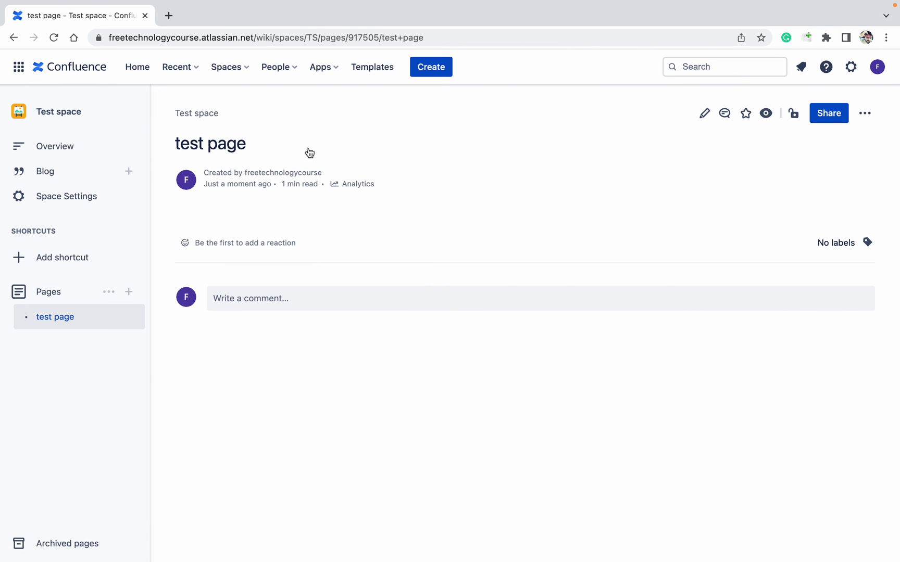
{"action": "left_click", "coordinate": [229, 72]}
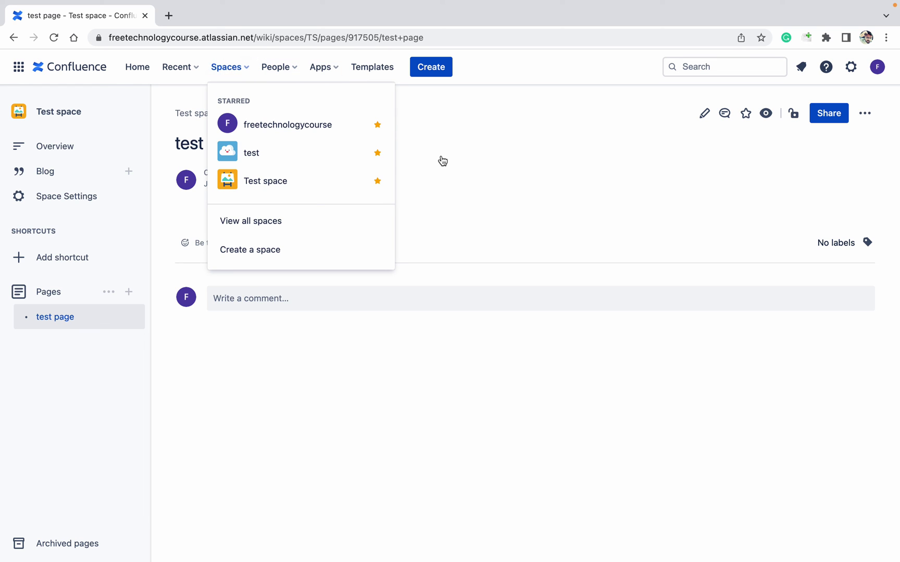
{"action": "left_click", "coordinate": [465, 169]}
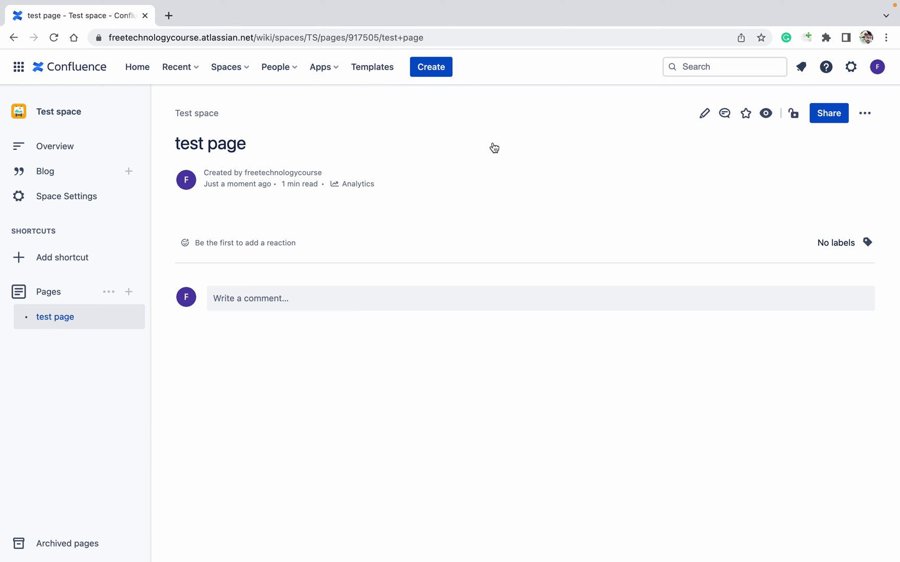